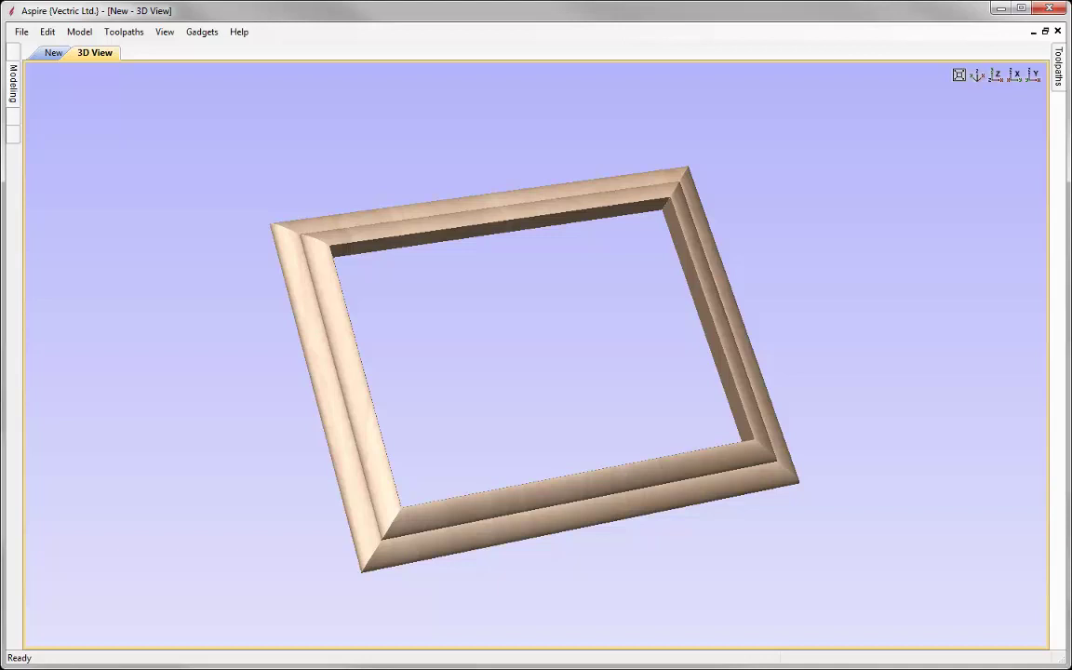
Return from the 3D frame preview to the blank 6 x 6 inch 2D drawing with F2
{"action": "key", "text": "F2"}
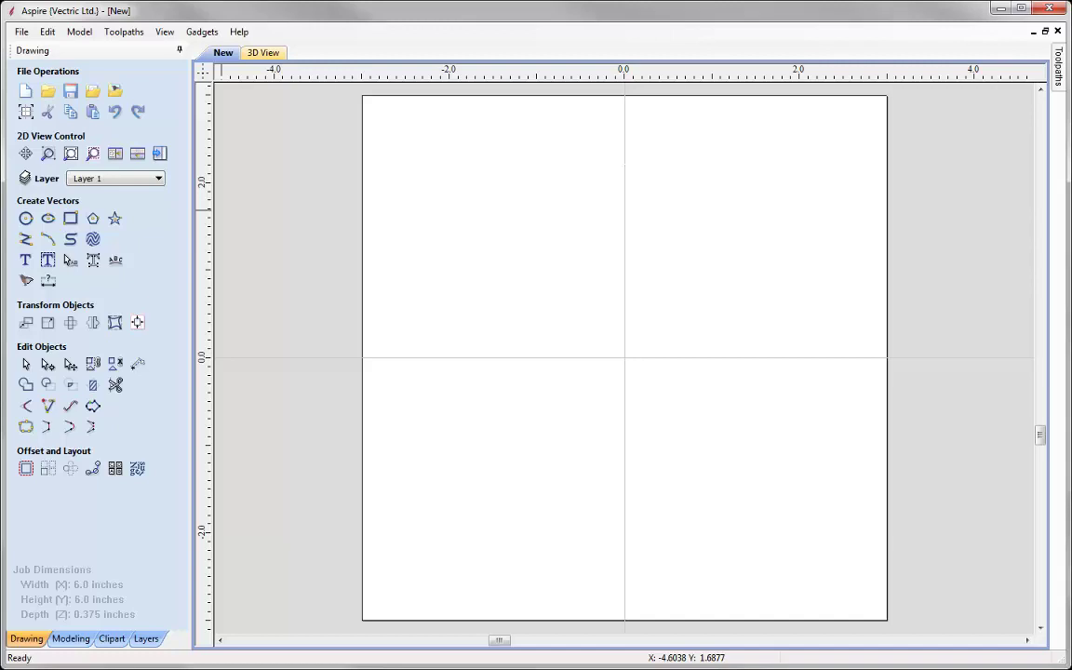
Draw a 5.0 x 4.0 inch rectangle centred at 0,0 on the job
{"action": "left_click", "coordinate": [70, 218]}
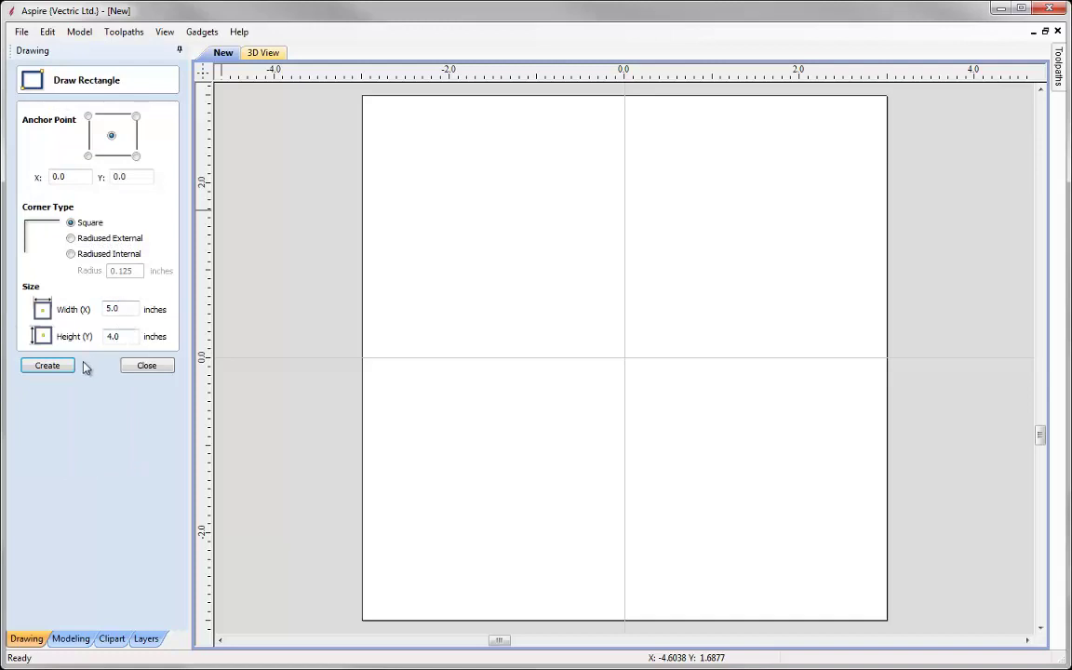
{"action": "left_click", "coordinate": [51, 369]}
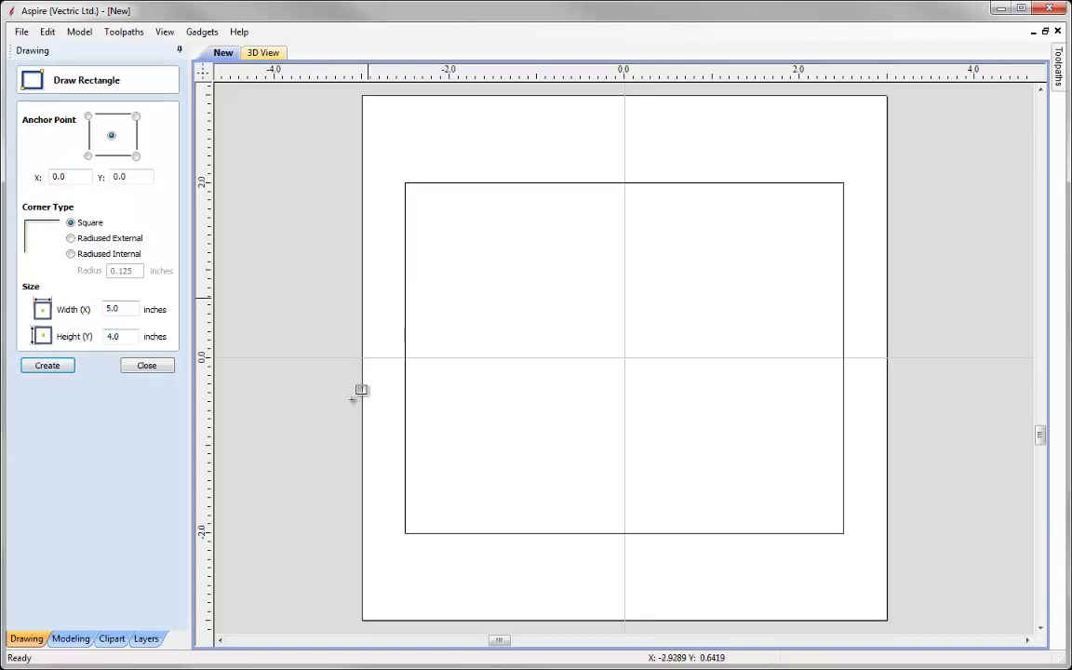
{"action": "left_click", "coordinate": [147, 368]}
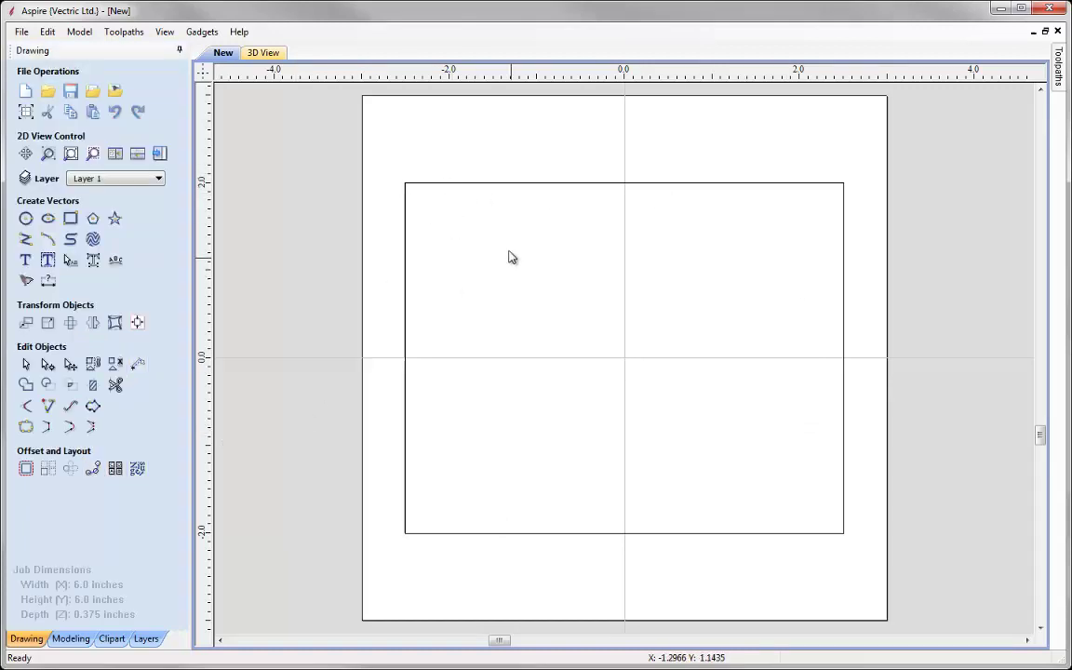
Offset the 5 x 4 rectangle 0.5 inch inwards with sharp corners, giving a 4 x 3 outline
{"action": "left_click", "coordinate": [413, 189]}
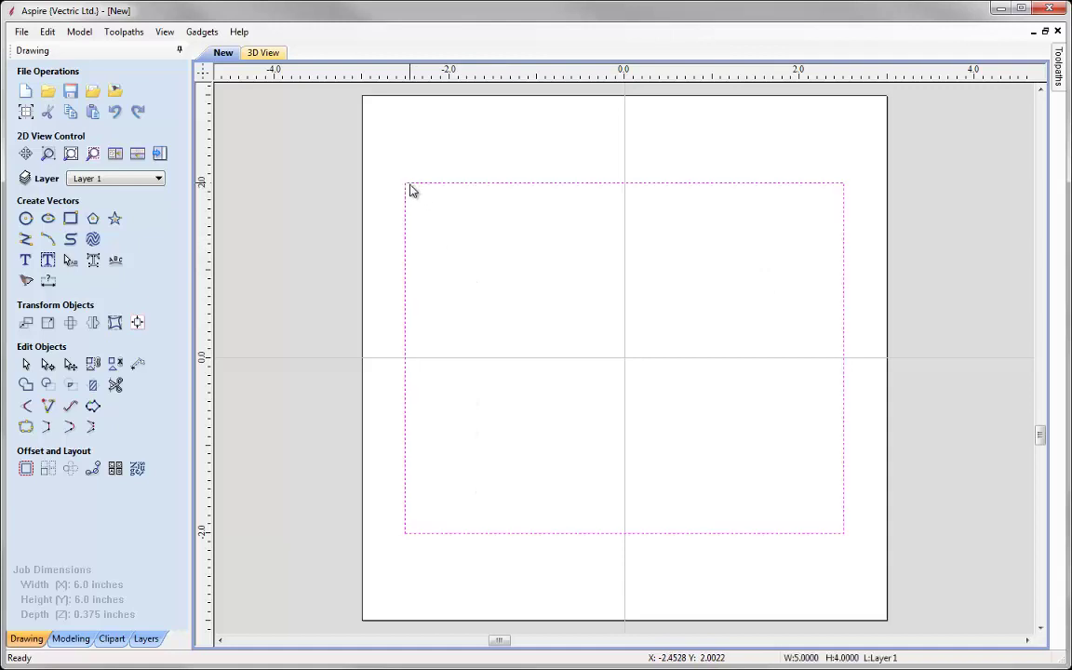
{"action": "left_click", "coordinate": [25, 470]}
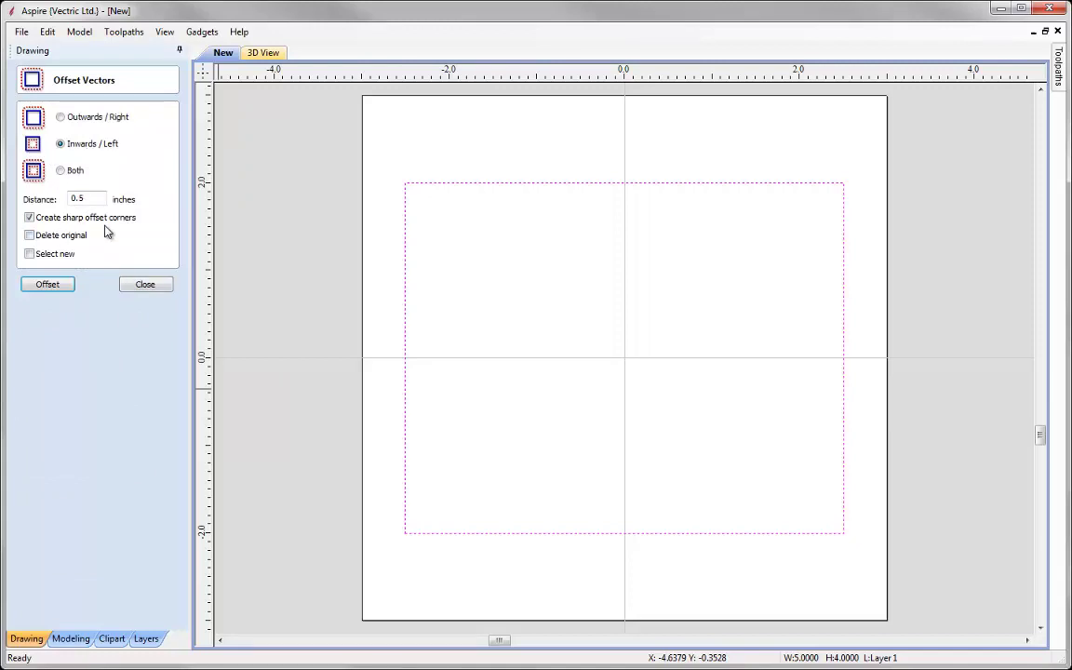
{"action": "left_click", "coordinate": [50, 284]}
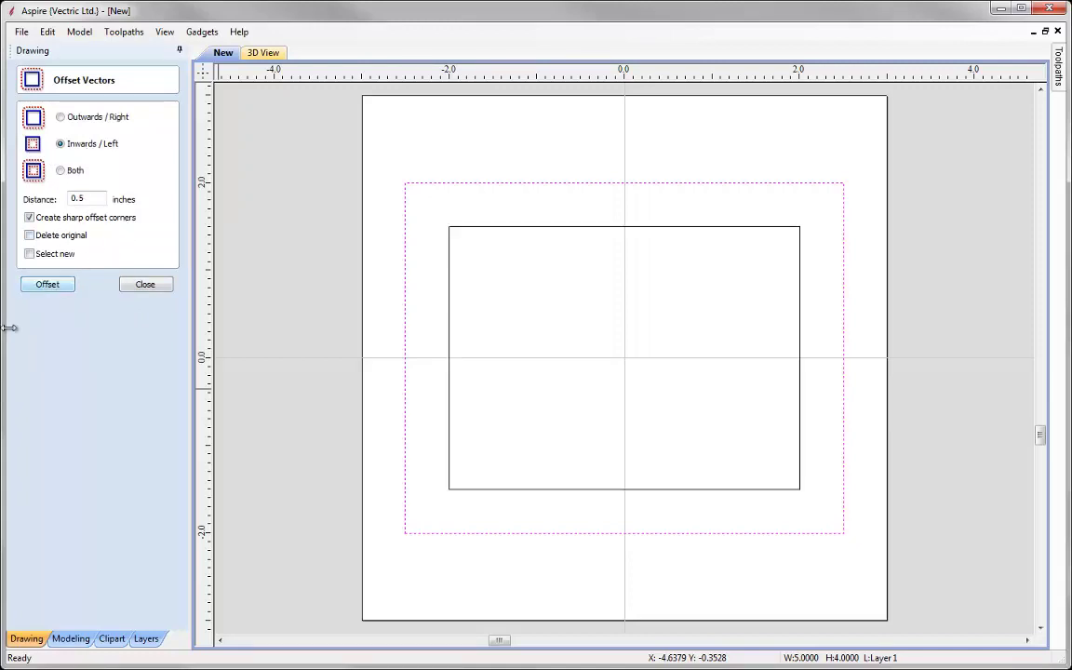
{"action": "left_click", "coordinate": [146, 285]}
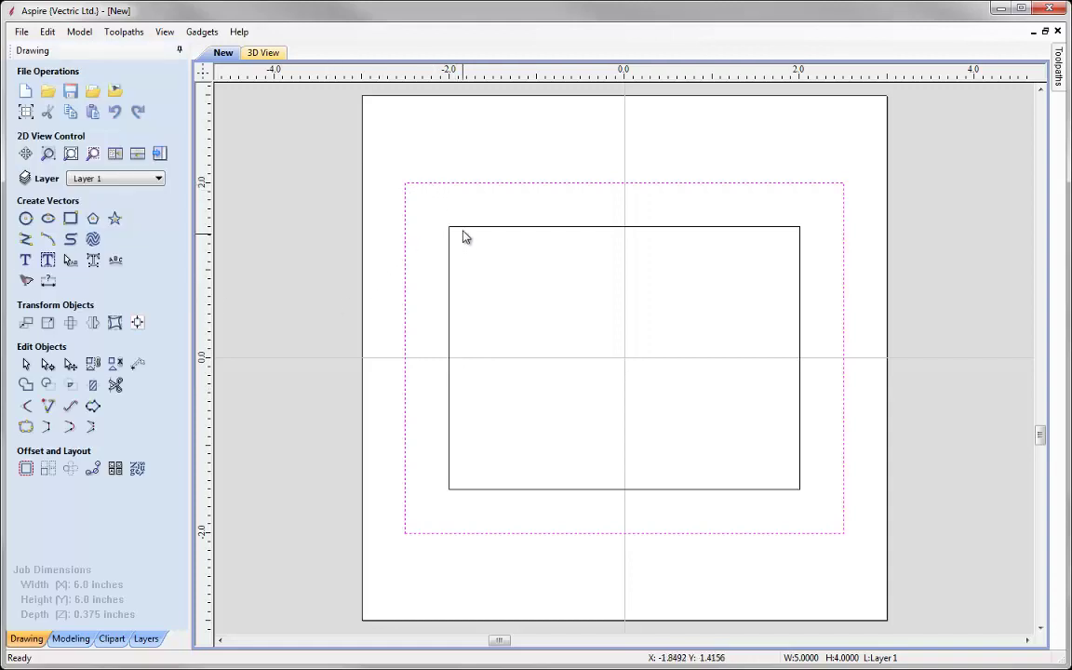
{"action": "left_click", "coordinate": [448, 315]}
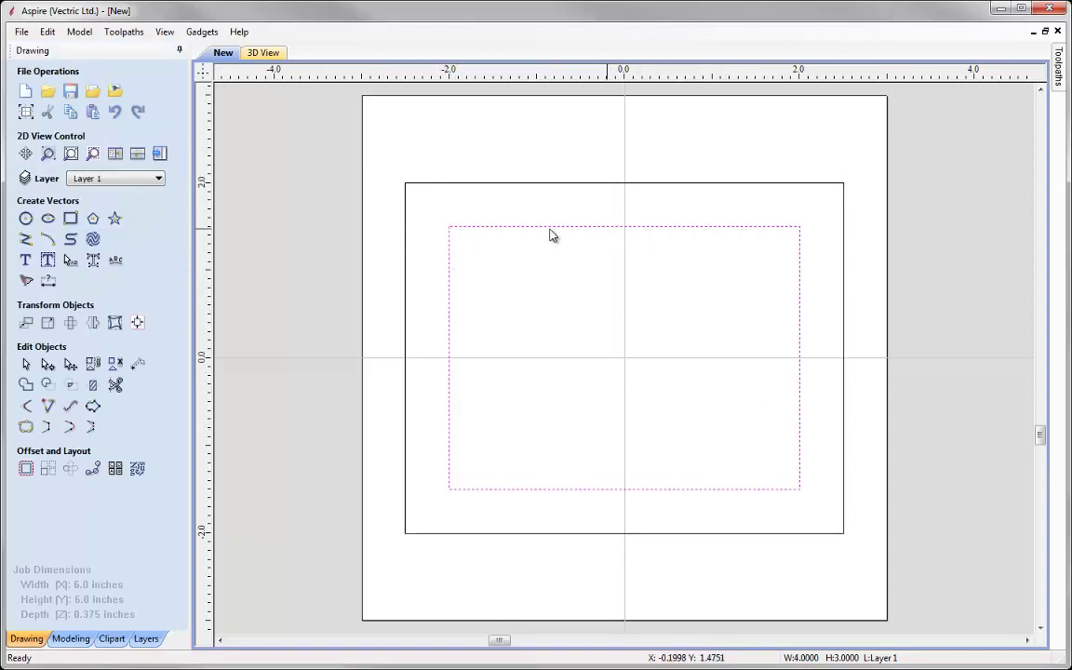
{"action": "left_click", "coordinate": [275, 446]}
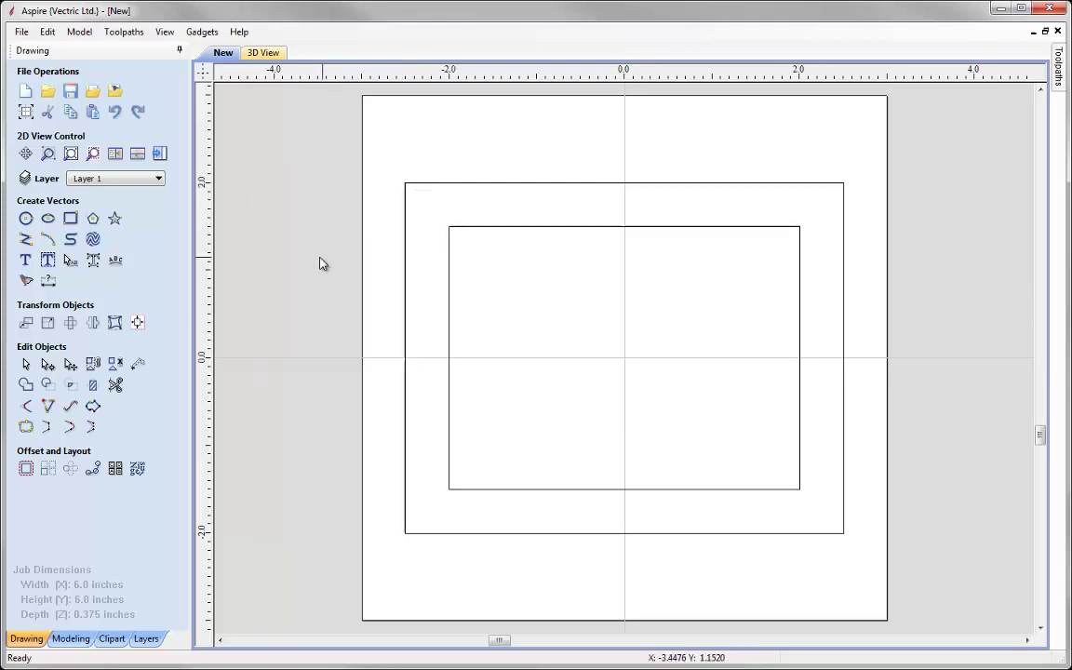
Drag out a small 0.43 x 0.34 inch rectangle just above the outer rectangle's top-left corner
{"action": "left_click", "coordinate": [73, 221]}
{"action": "left_click_drag", "start_coordinate": [403, 144], "coordinate": [442, 173]}
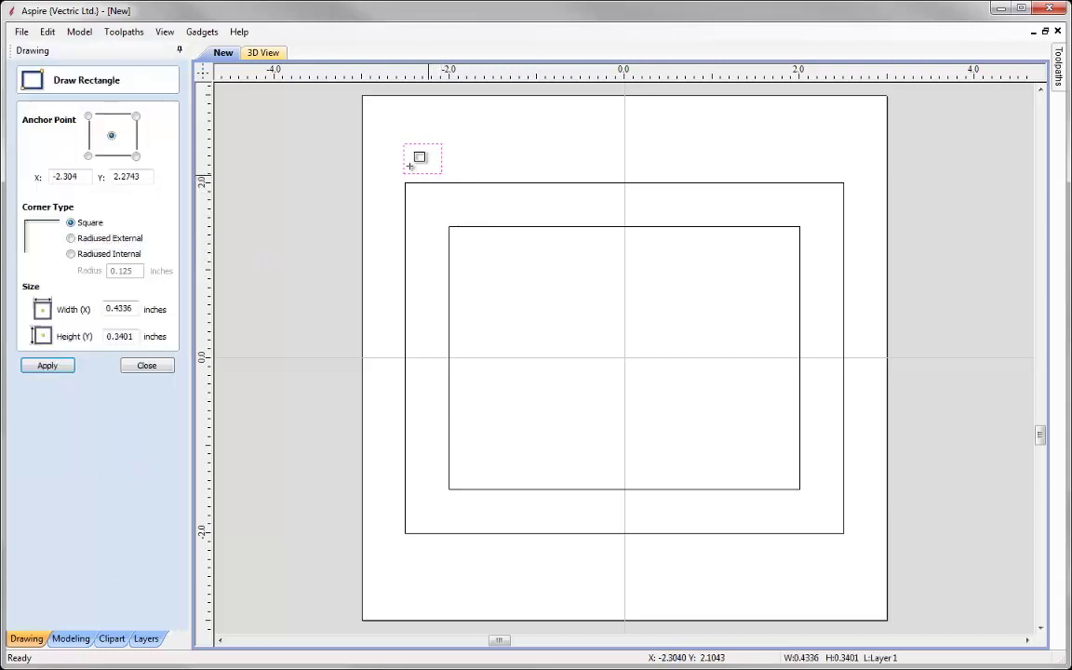
{"action": "left_click", "coordinate": [149, 365]}
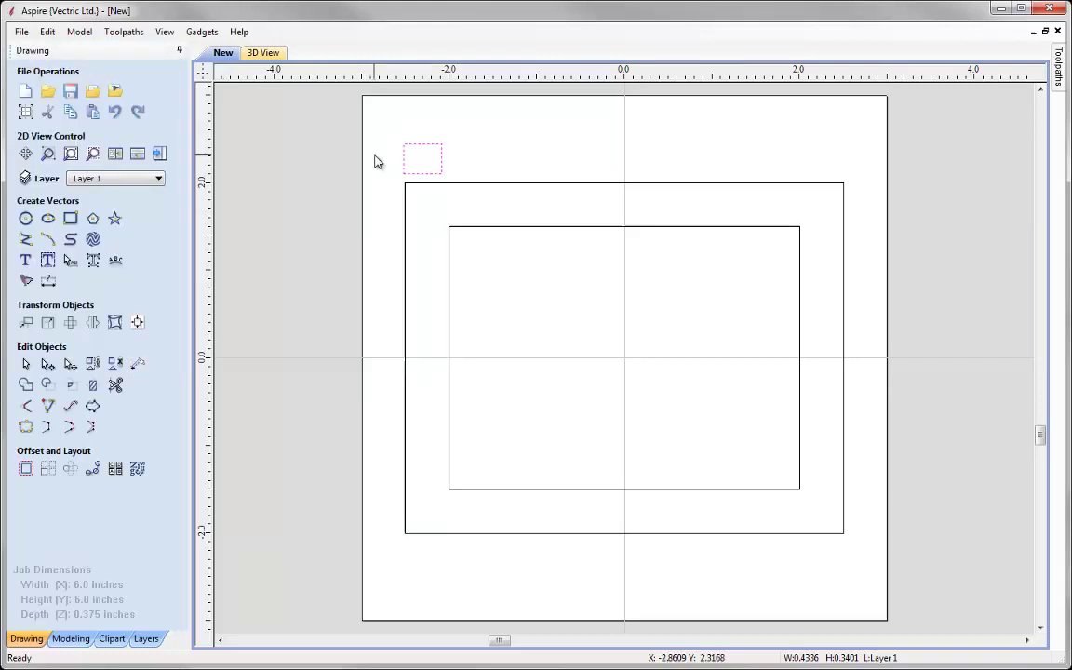
Delete the small rectangle's left span and merge its top-left node onto the bottom-left, forming a triangle
{"action": "left_click", "coordinate": [419, 182]}
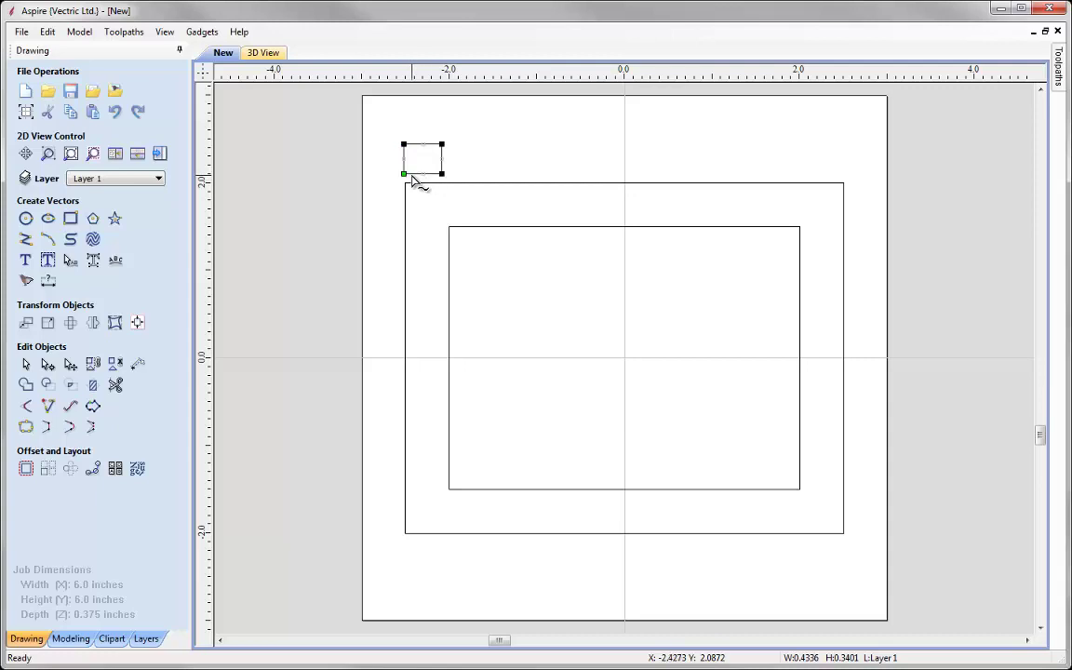
{"action": "key", "text": "c"}
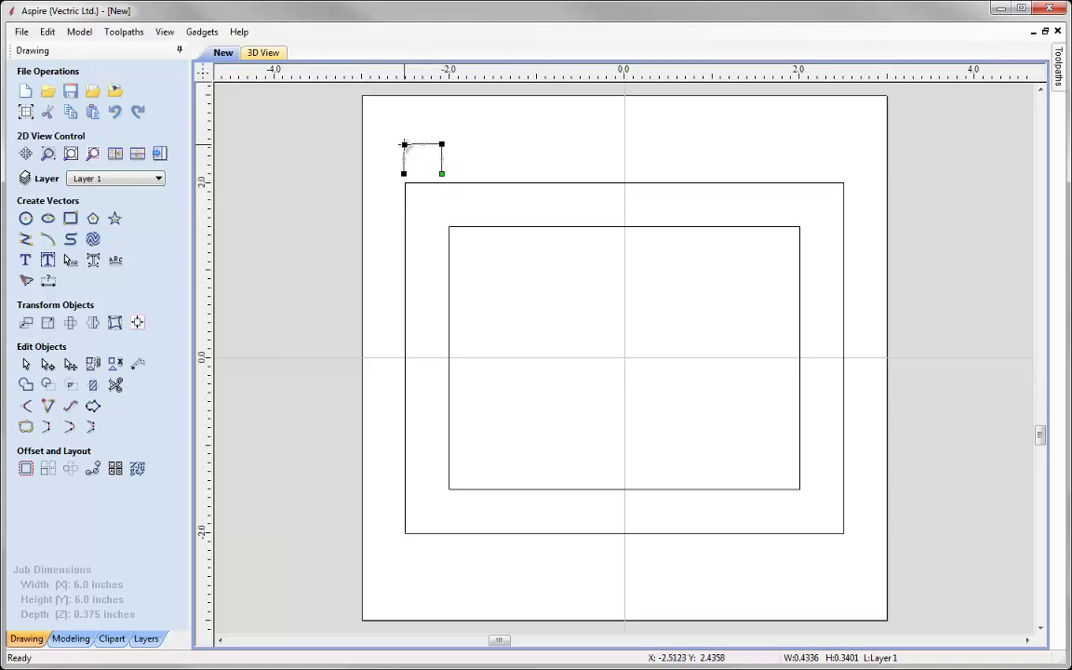
{"action": "left_click_drag", "start_coordinate": [404, 144], "coordinate": [411, 166]}
Add a midpoint node on the triangle's diagonal span
{"action": "right_click", "coordinate": [412, 170]}
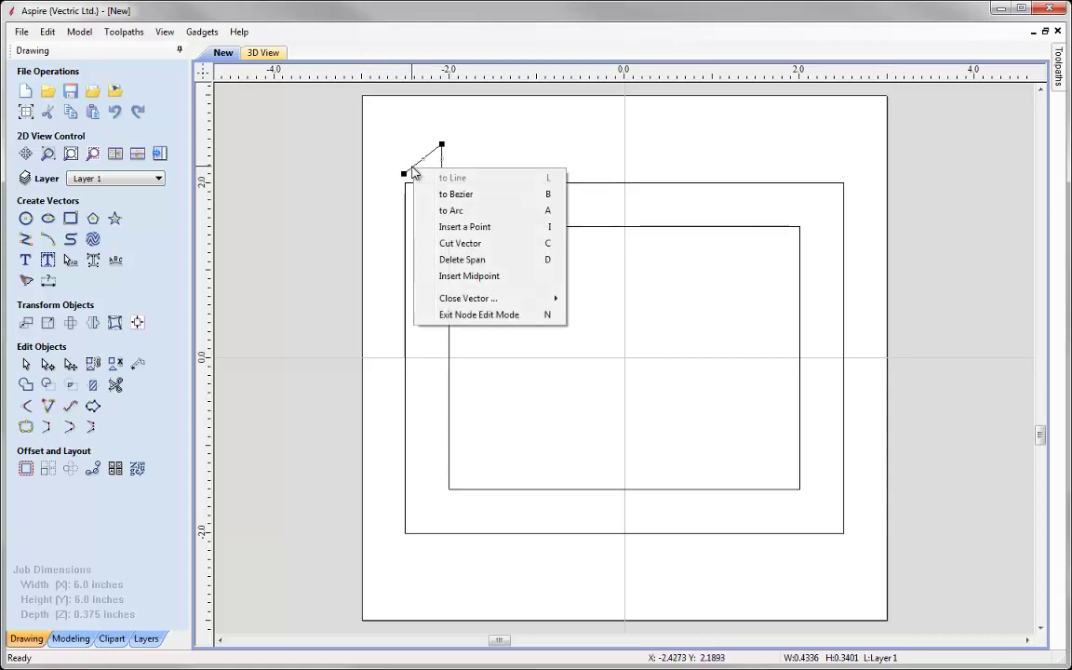
{"action": "left_click", "coordinate": [469, 276]}
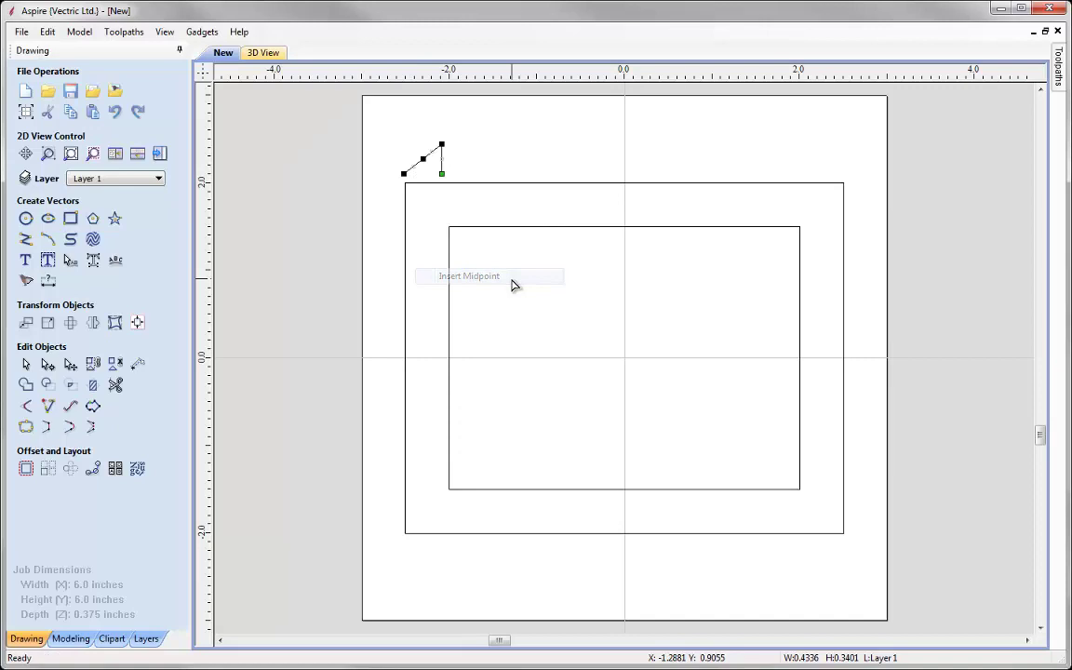
{"action": "scroll", "coordinate": [421, 156], "scroll_direction": "up", "scroll_amount": 4}
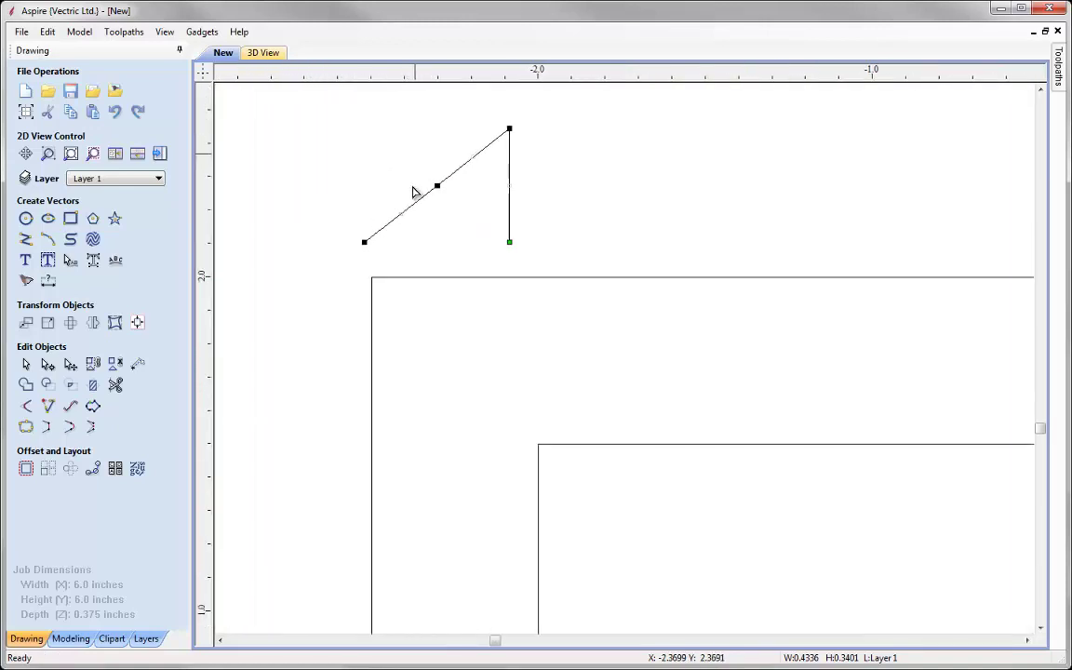
Convert the diagonal to a Bezier and bend it into two rounded, stepped curves
{"action": "right_click", "coordinate": [415, 211]}
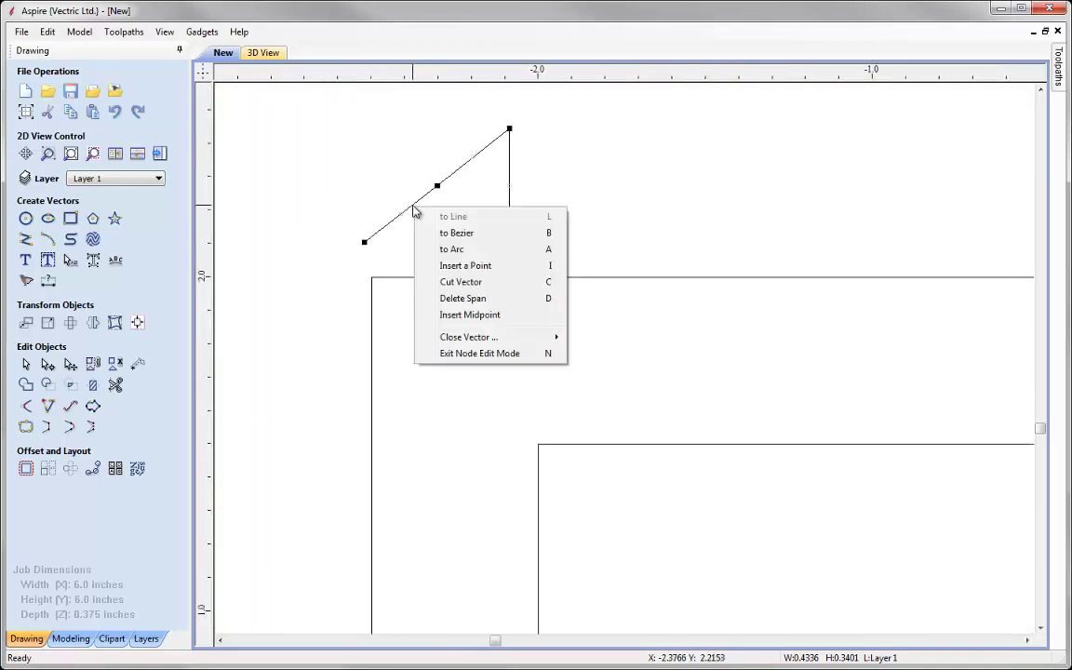
{"action": "left_click", "coordinate": [474, 234]}
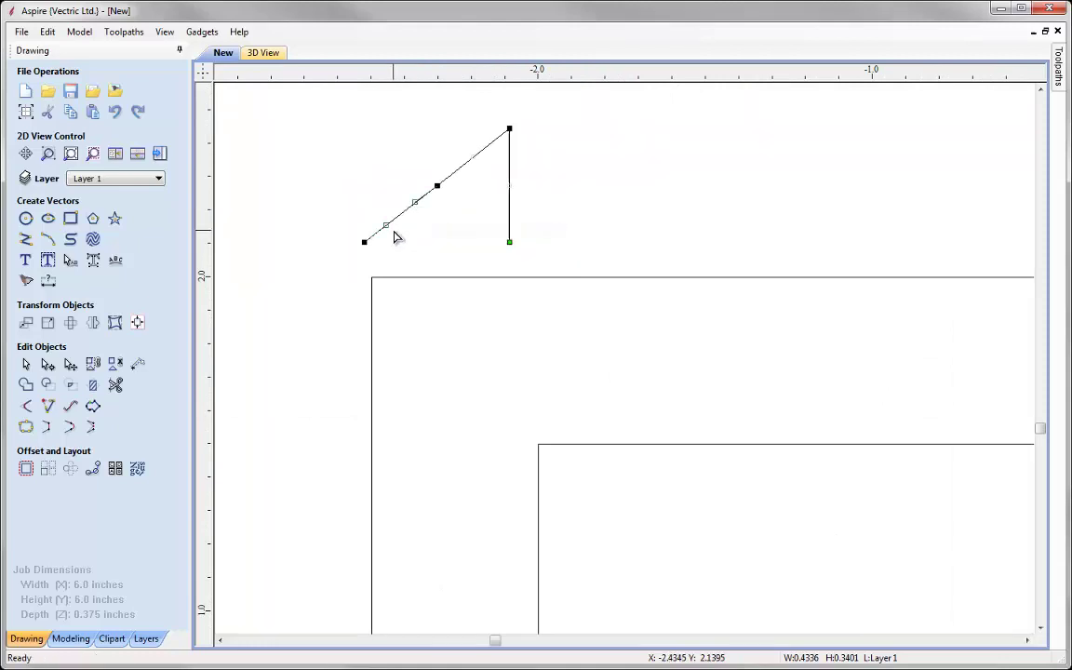
{"action": "left_click_drag", "start_coordinate": [366, 220], "coordinate": [410, 185]}
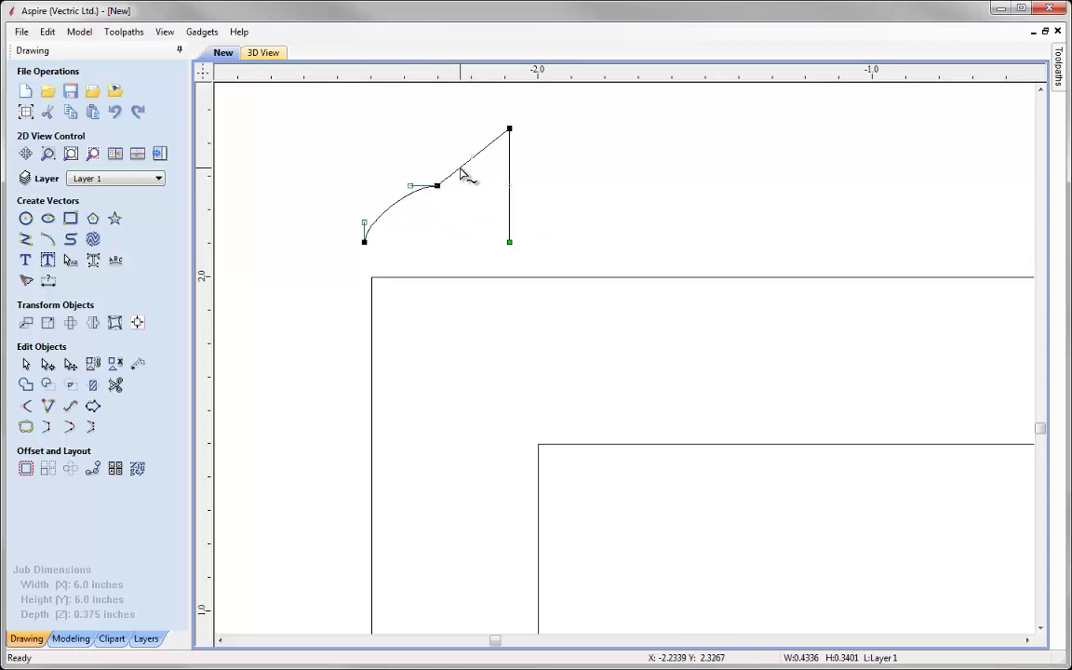
{"action": "left_click_drag", "start_coordinate": [459, 170], "coordinate": [477, 132]}
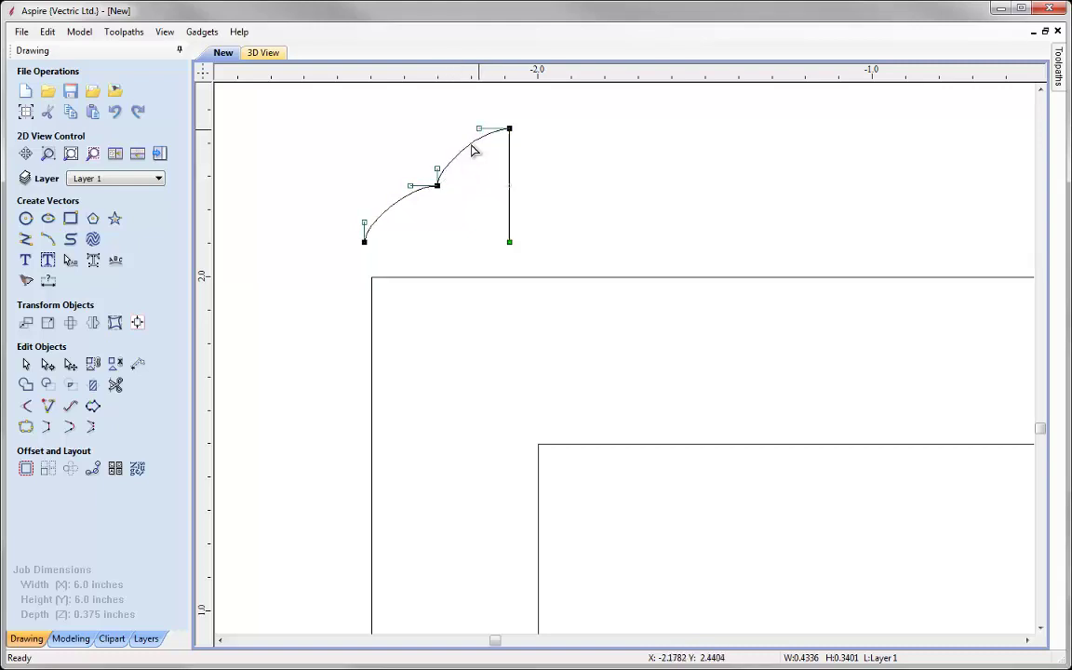
{"action": "left_click", "coordinate": [475, 199]}
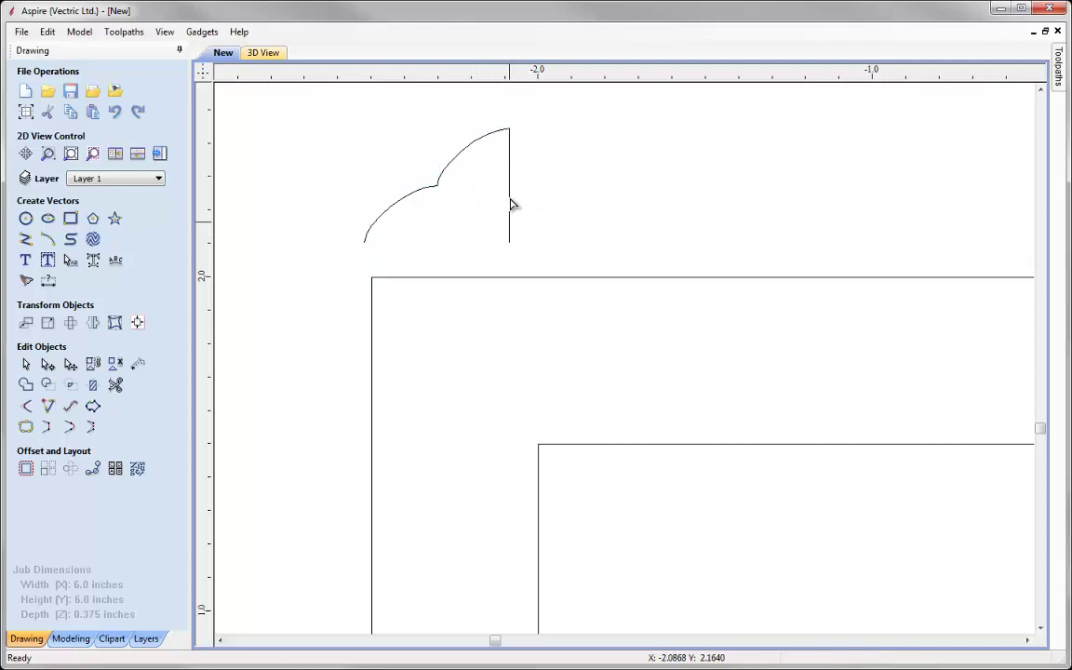
{"action": "scroll", "coordinate": [400, 181], "scroll_direction": "down", "scroll_amount": 1}
{"action": "scroll", "coordinate": [401, 181], "scroll_direction": "down", "scroll_amount": 6}
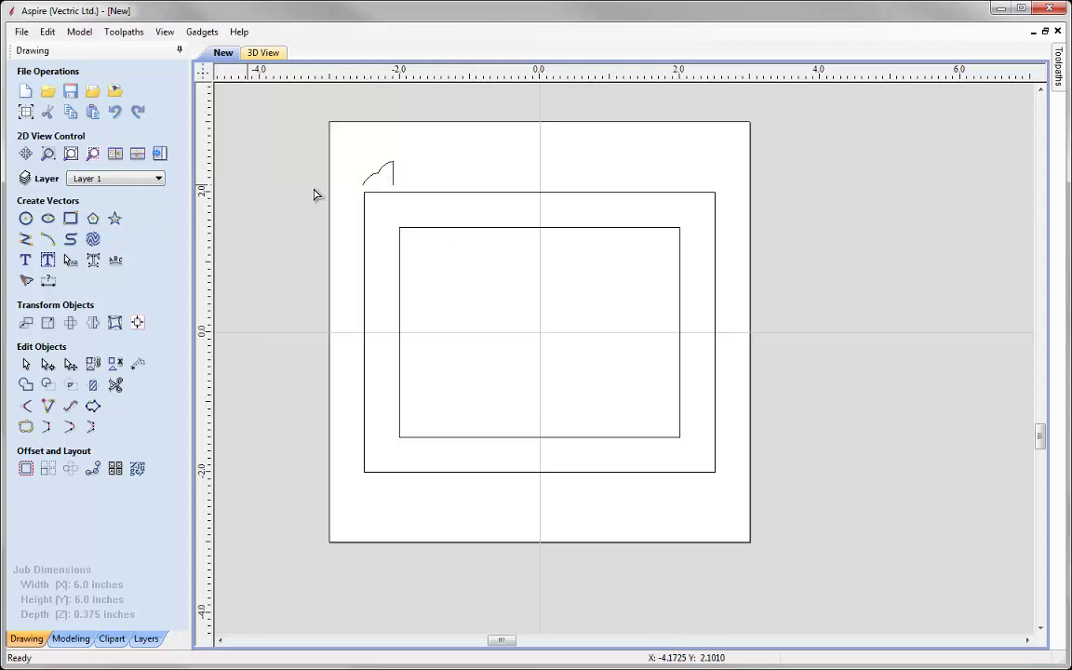
Tile the 2D and 3D views, then set the outer and inner rectangles as Two Rail Sweep drive rails
{"action": "left_click", "coordinate": [116, 154]}
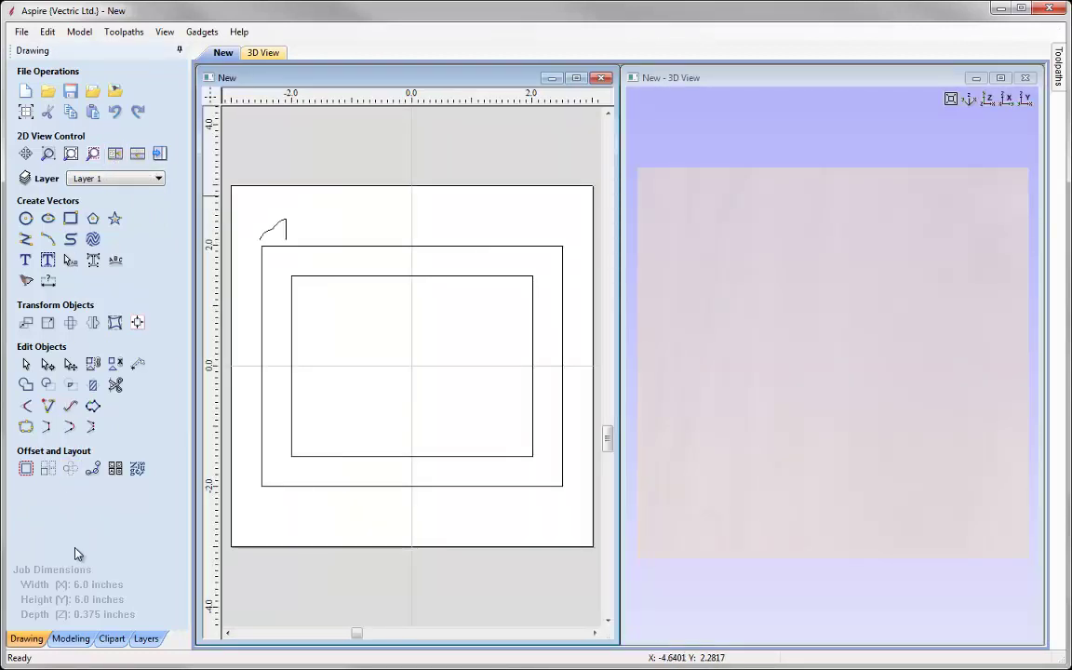
{"action": "left_click", "coordinate": [74, 640]}
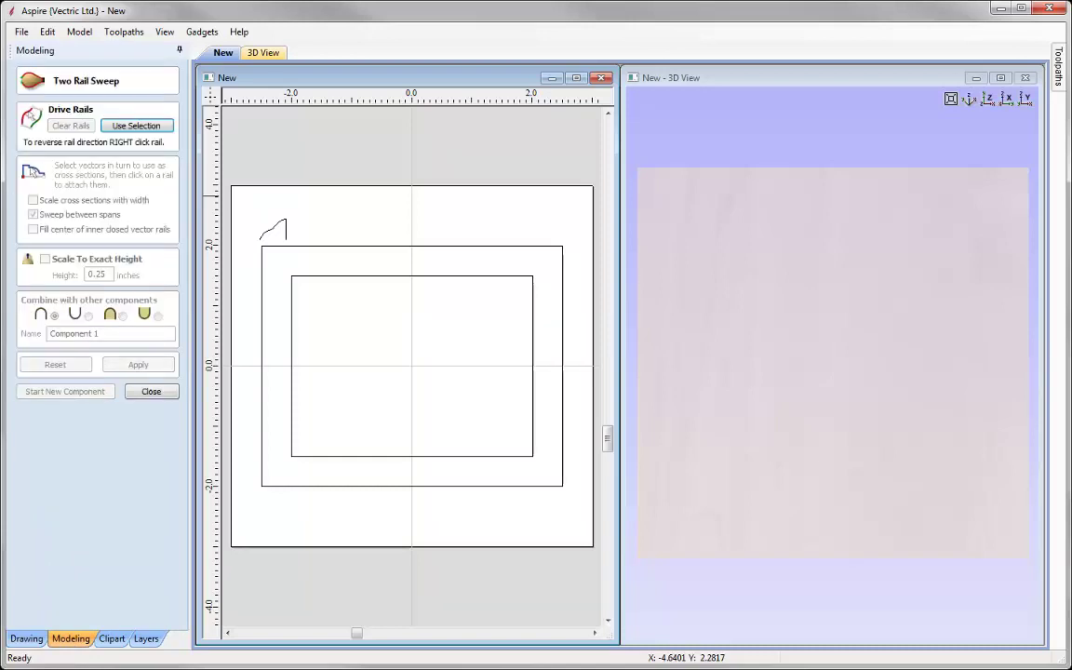
{"action": "left_click", "coordinate": [337, 246]}
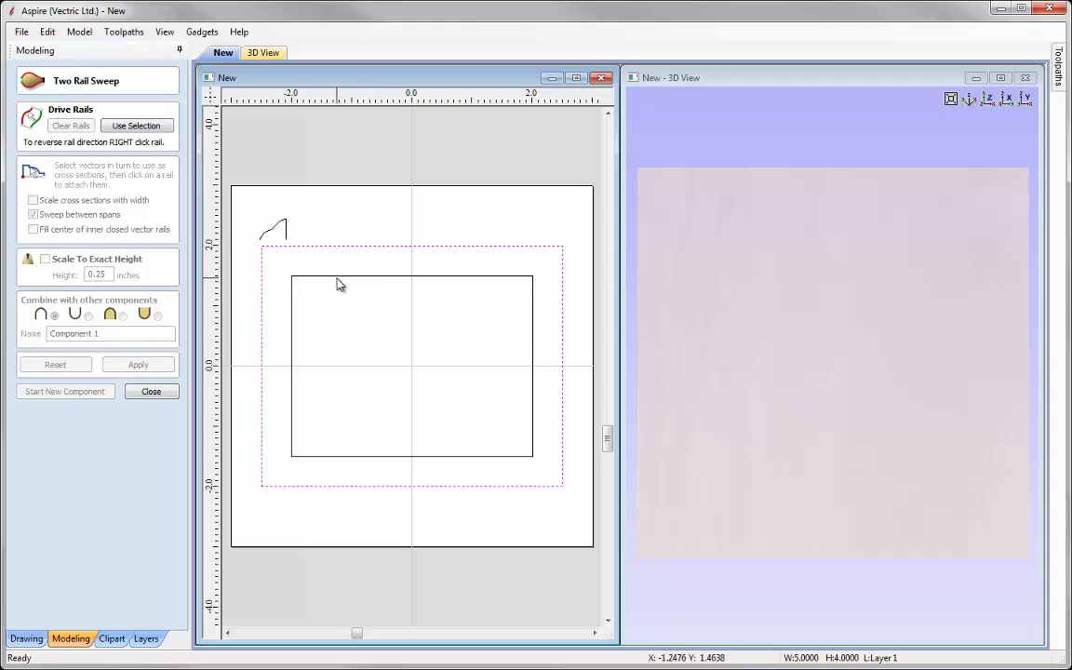
{"action": "left_click", "coordinate": [334, 277], "text": "shift"}
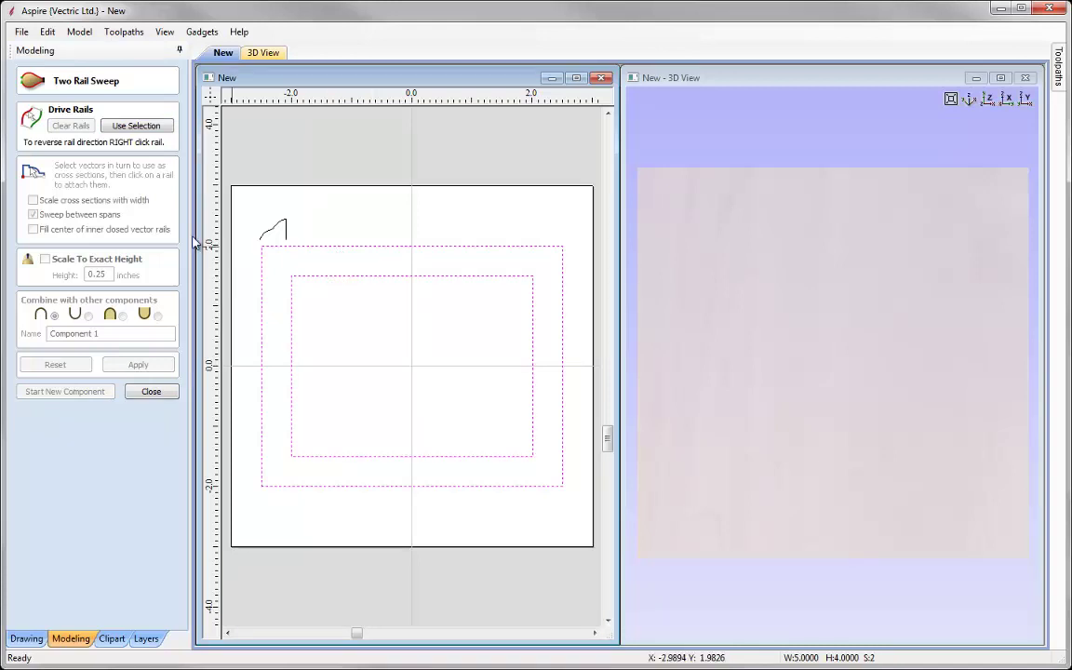
{"action": "left_click", "coordinate": [140, 128]}
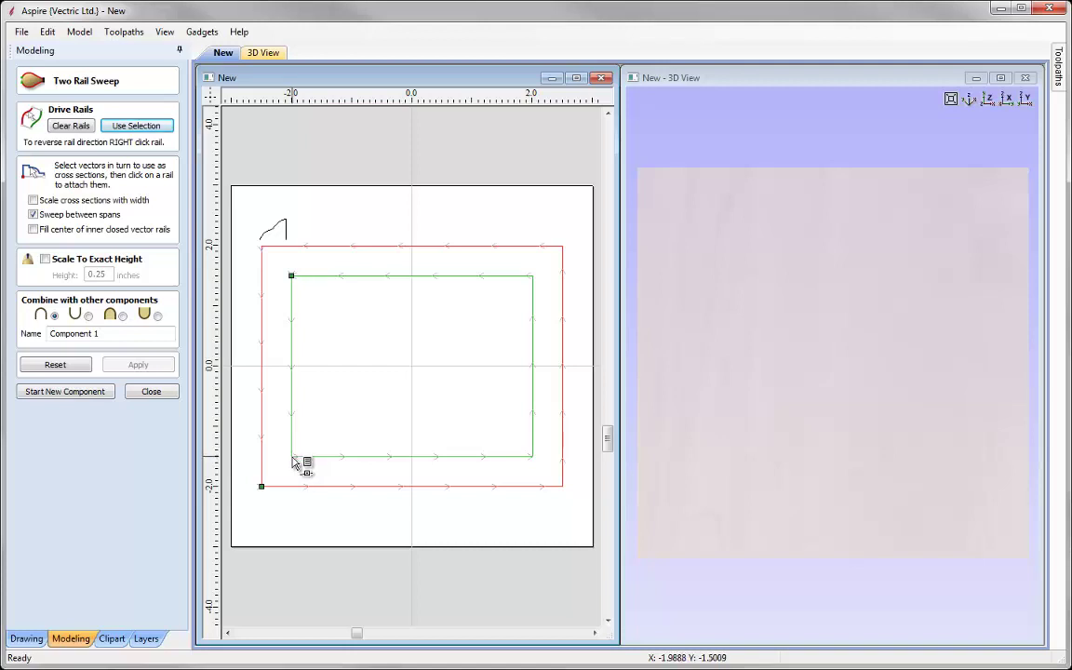
Make the inner rail start at its bottom-left node, pick the profile as cross section, and apply
{"action": "right_click", "coordinate": [294, 463]}
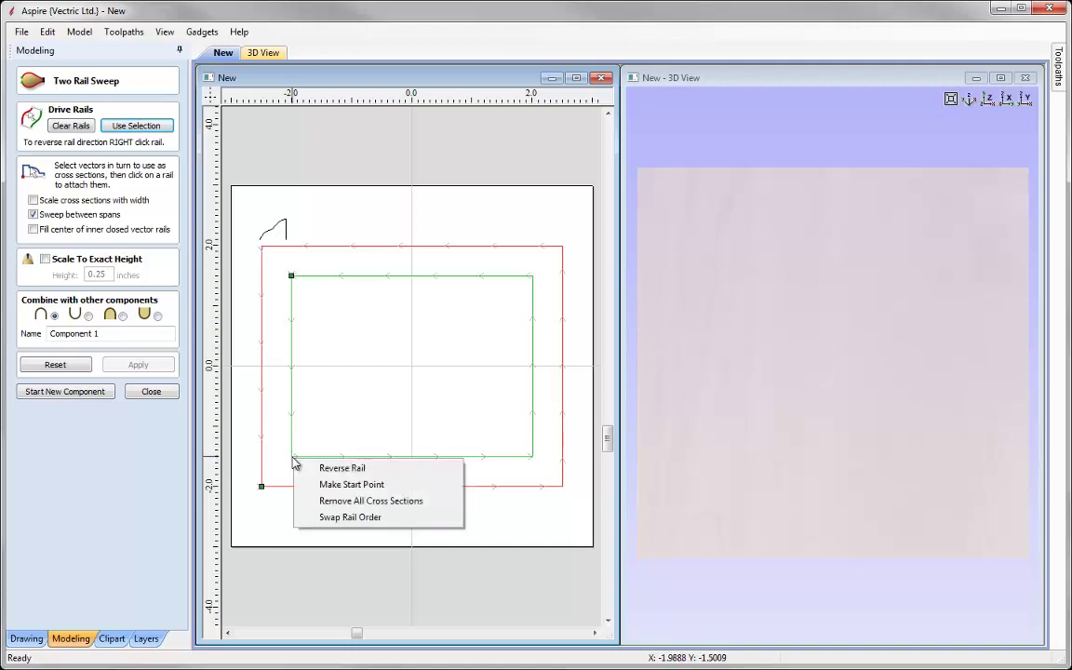
{"action": "left_click", "coordinate": [351, 484]}
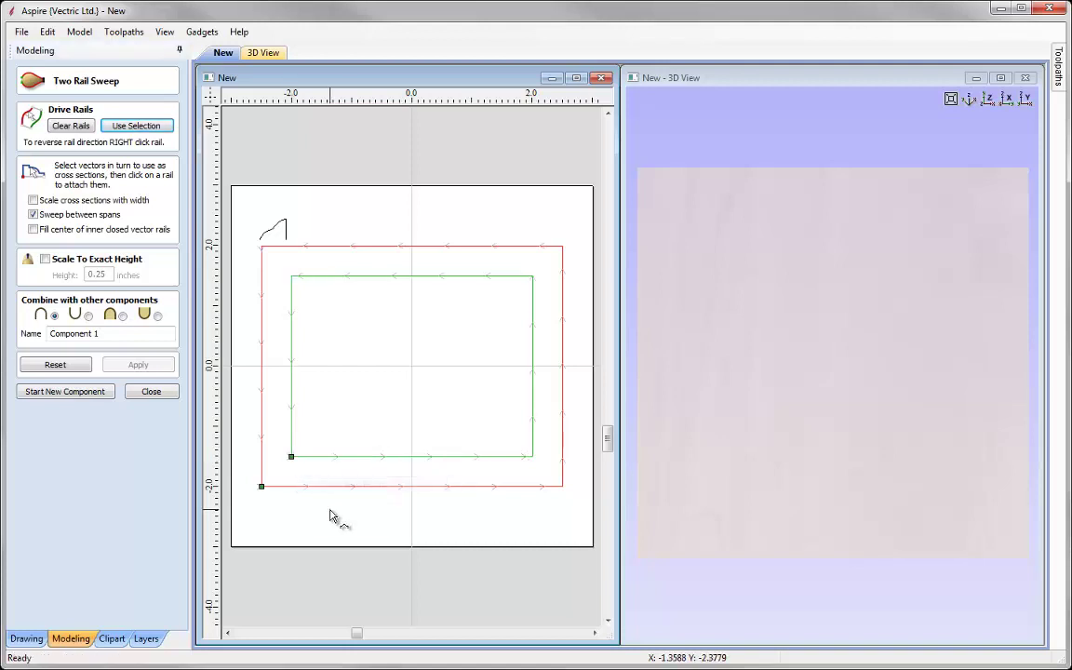
{"action": "left_click", "coordinate": [277, 226]}
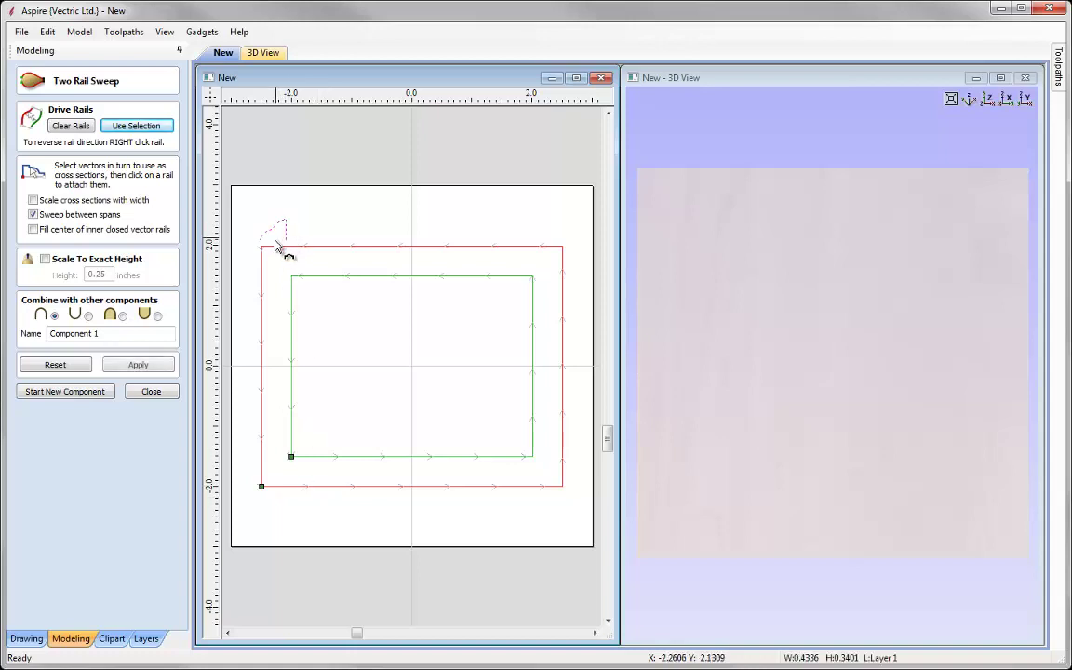
{"action": "left_click", "coordinate": [166, 368]}
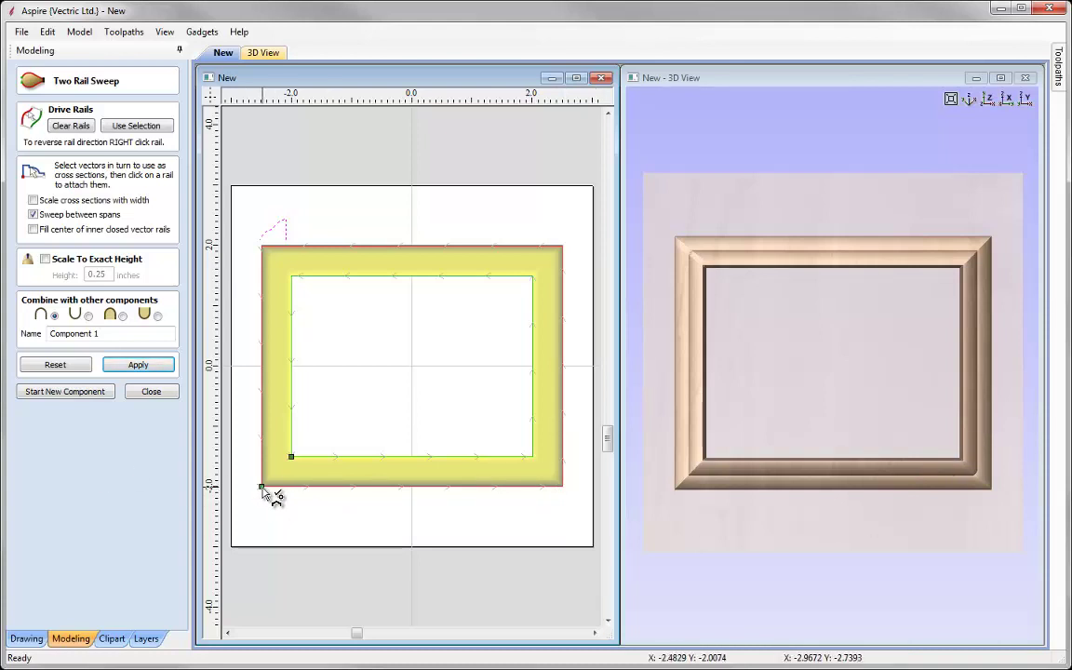
Add the cross section to all rail nodes, reapply the sweep, and view the frame maximised and tilted
{"action": "right_click", "coordinate": [263, 490]}
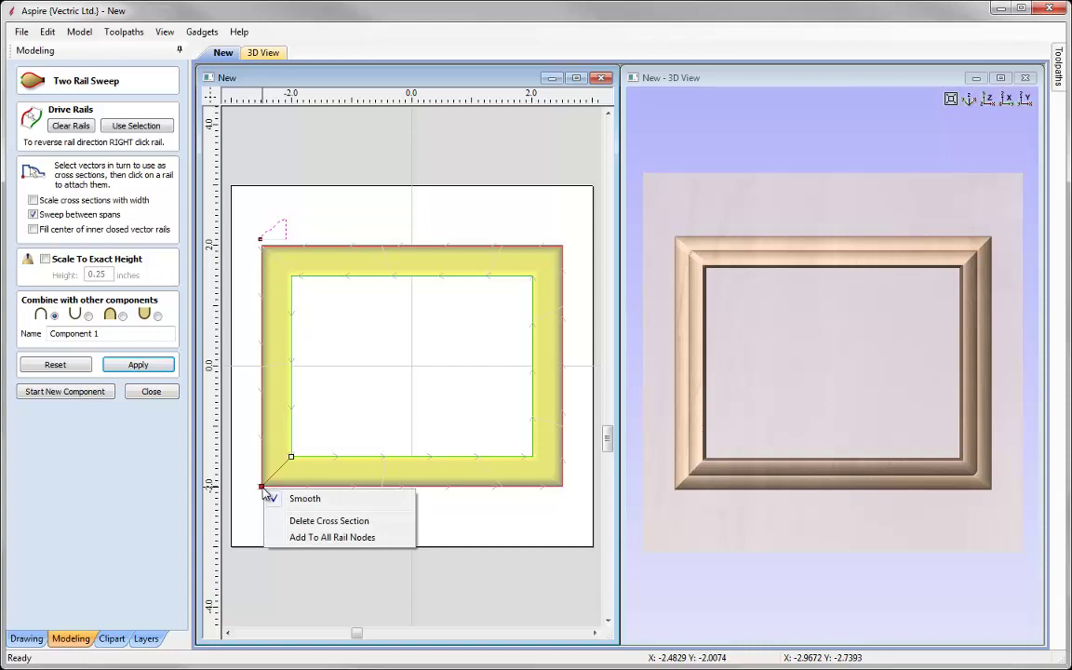
{"action": "left_click", "coordinate": [332, 538]}
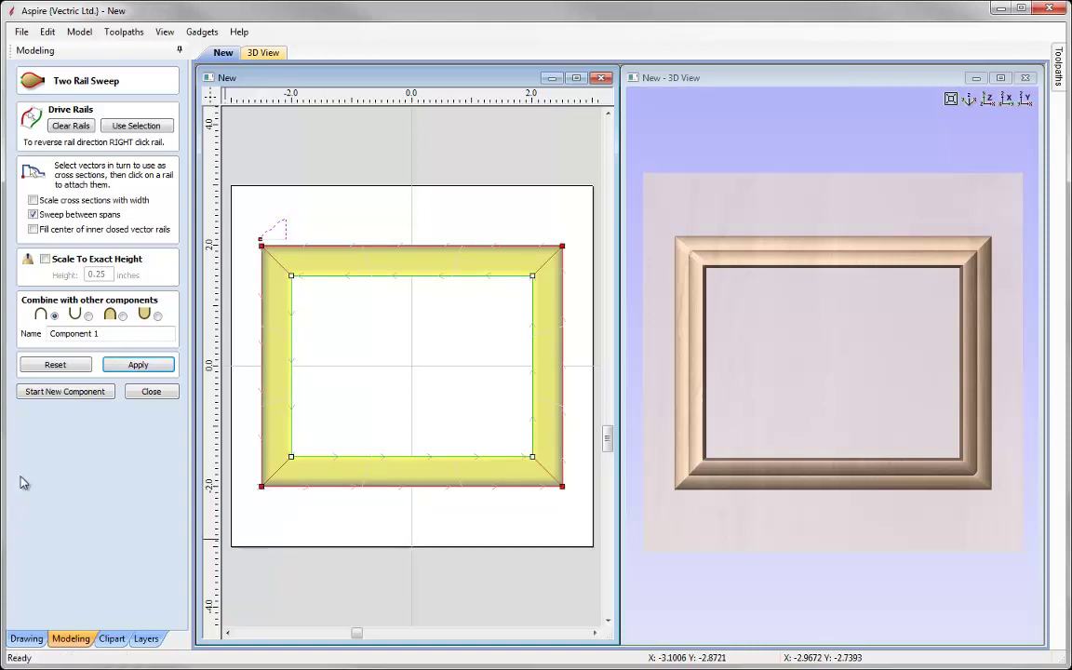
{"action": "left_click", "coordinate": [136, 367]}
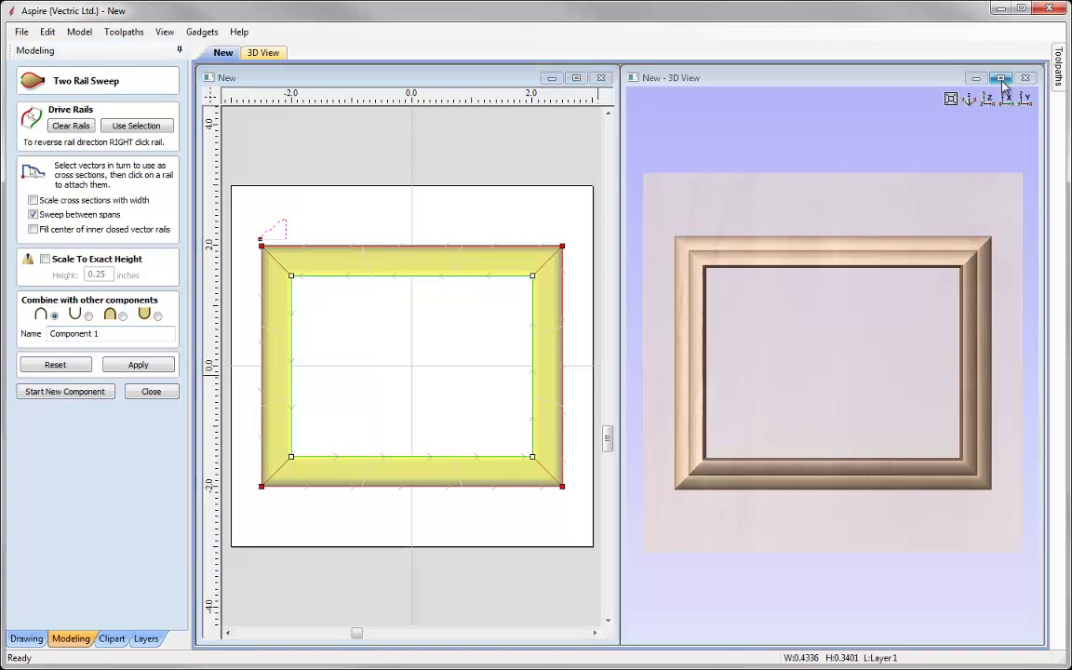
{"action": "key", "text": "F3"}
{"action": "left_click_drag", "start_coordinate": [546, 489], "coordinate": [496, 394]}
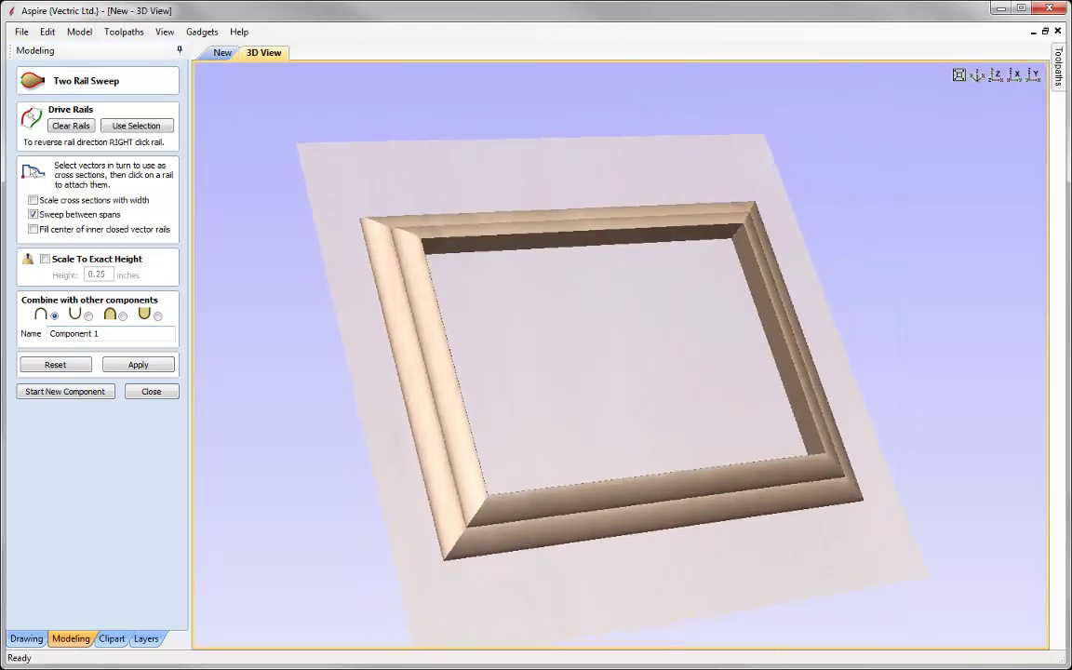